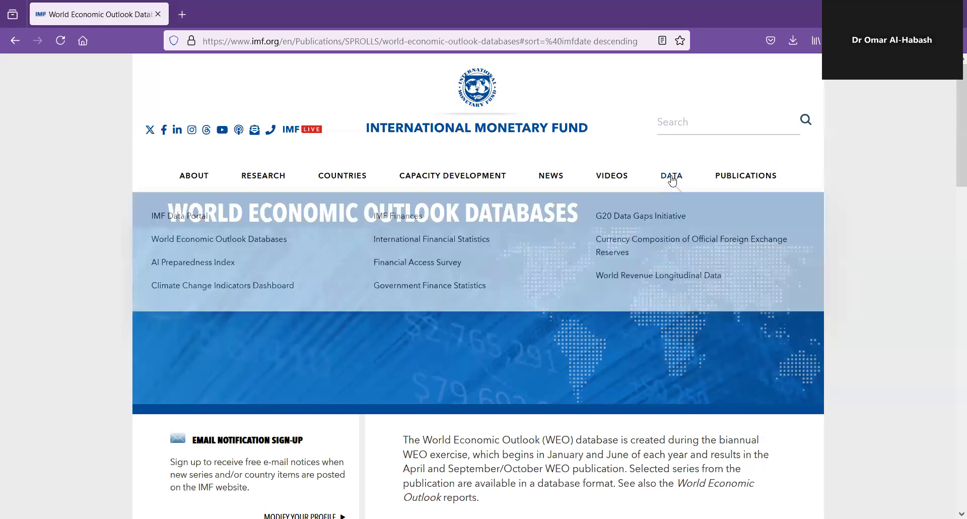
# Step: Open the IMF Data page and go to the IMF Data Portal
pyautogui.click(672, 180)
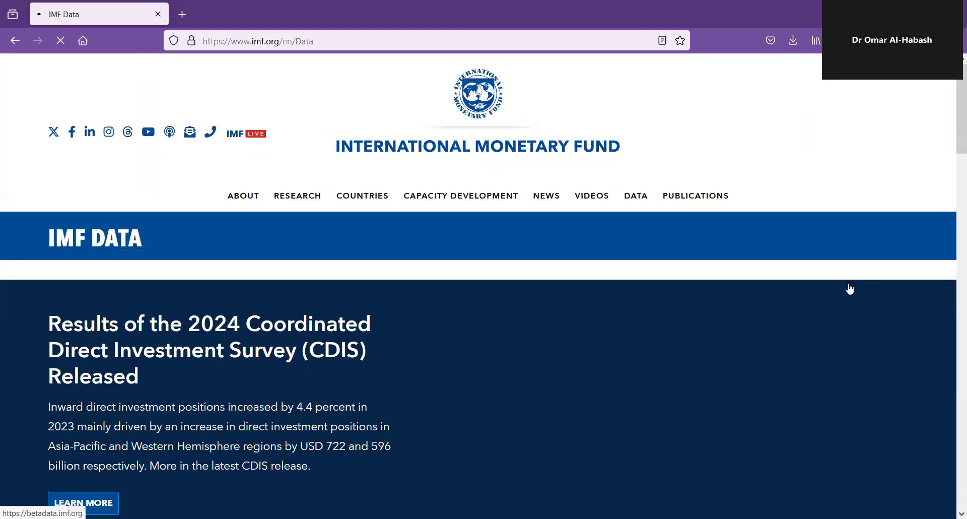
pyautogui.scroll(-5, 554, 293)
pyautogui.scroll(-3, 252, 313)
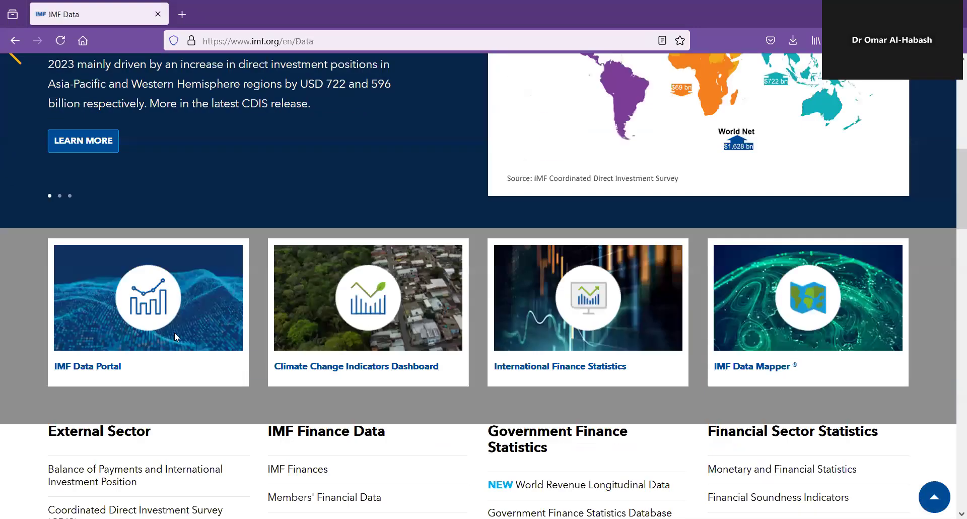
pyautogui.scroll(-2, 88, 297)
pyautogui.click(87, 291)
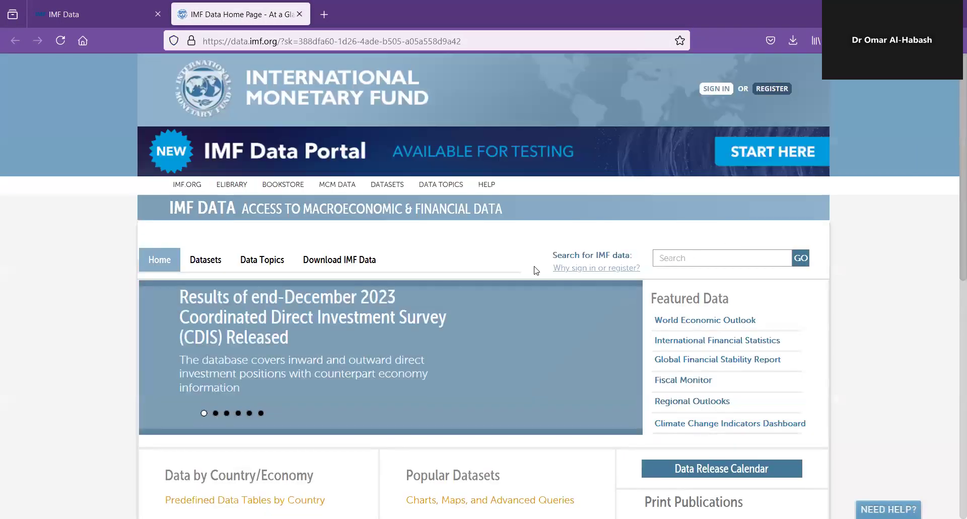
# Step: Open the featured World Economic Outlook databases and go to the October 2024 edition
pyautogui.click(706, 323)
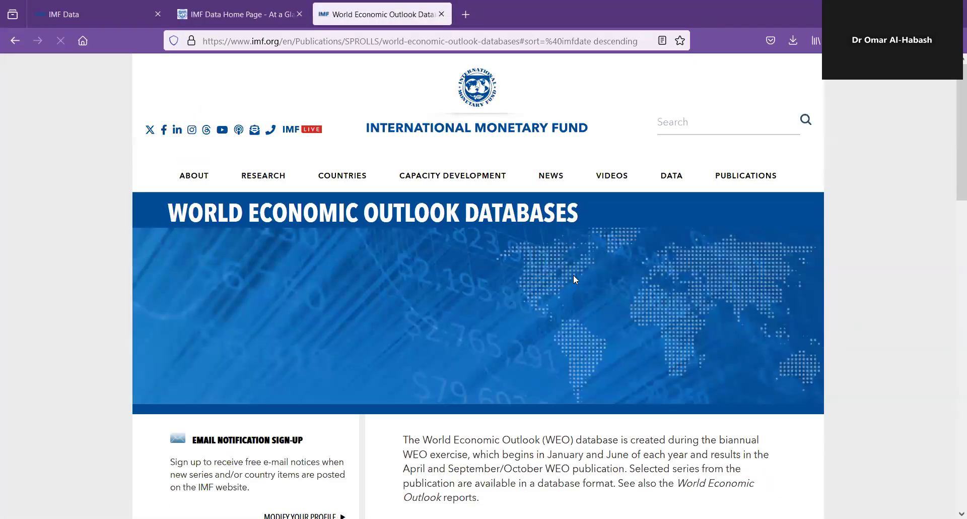
pyautogui.scroll(-5, 598, 271)
pyautogui.click(569, 356)
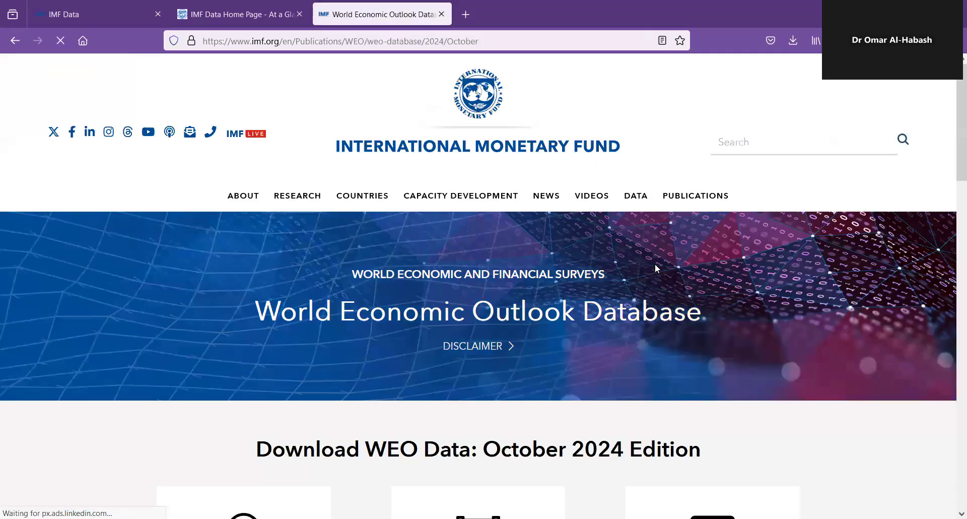
# Step: Start a country-level data query for the Middle East and Central Asia country group
pyautogui.scroll(-4, 795, 269)
pyautogui.scroll(-4, 504, 282)
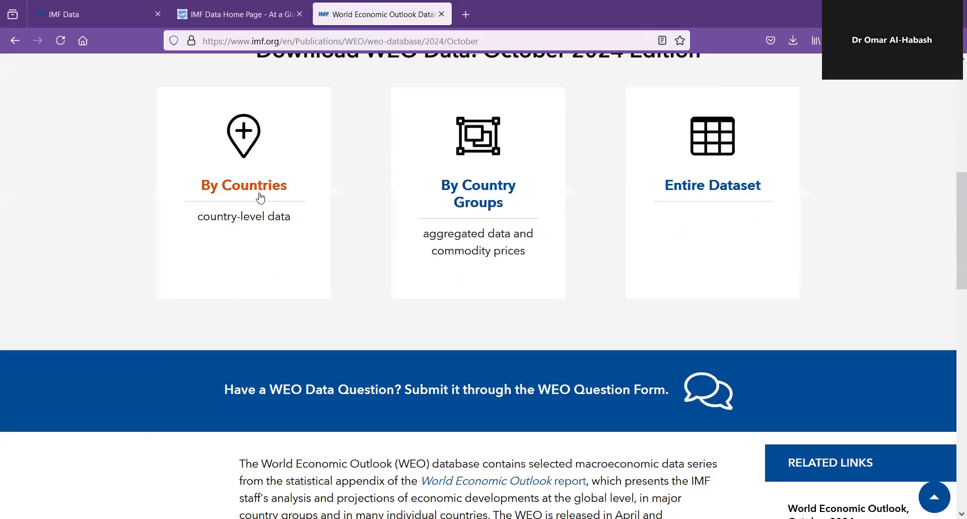
pyautogui.click(251, 187)
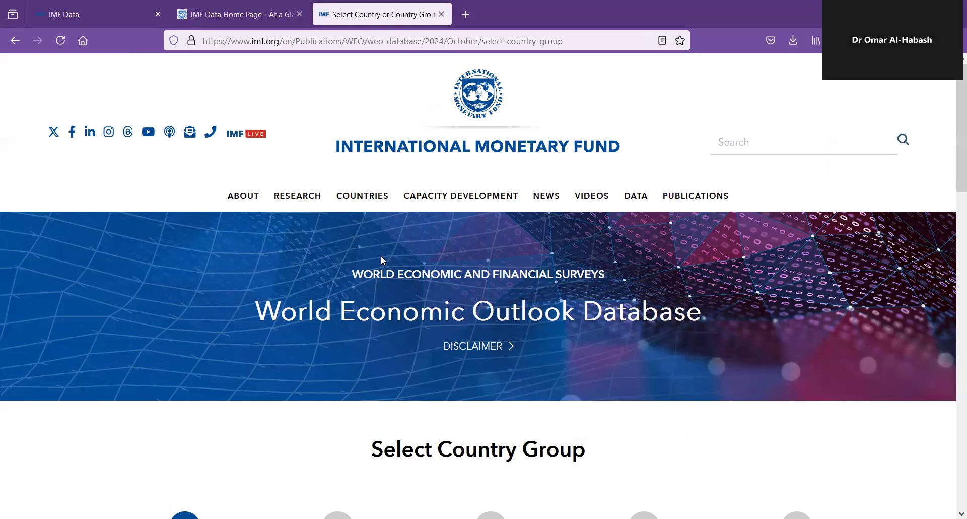
pyautogui.scroll(-9, 398, 258)
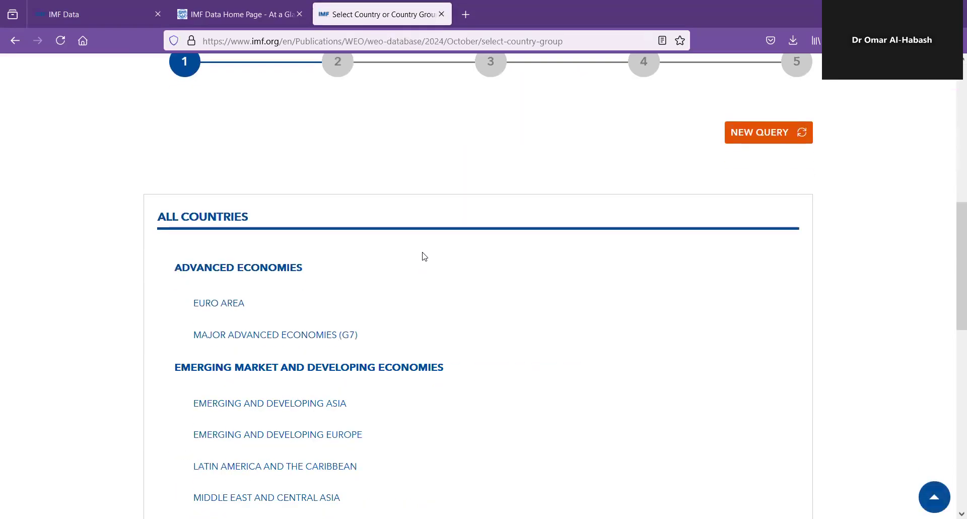
pyautogui.scroll(4, 428, 254)
pyautogui.scroll(-5, 395, 256)
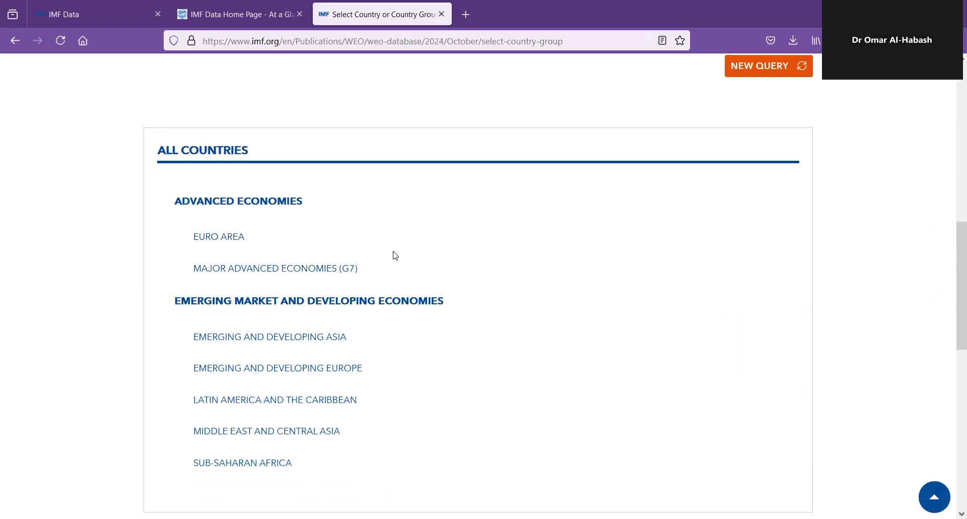
pyautogui.click(226, 433)
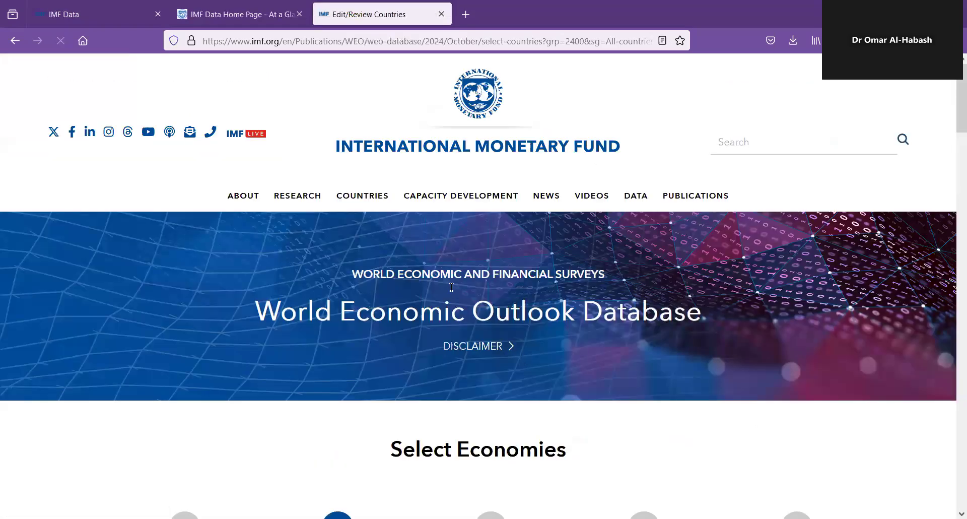
# Step: Clear all preselected economies in the Middle East and Central Asia list
pyautogui.scroll(-10, 452, 287)
pyautogui.scroll(6, 395, 302)
pyautogui.click(278, 332)
pyautogui.scroll(-6, 447, 279)
pyautogui.scroll(6, 400, 272)
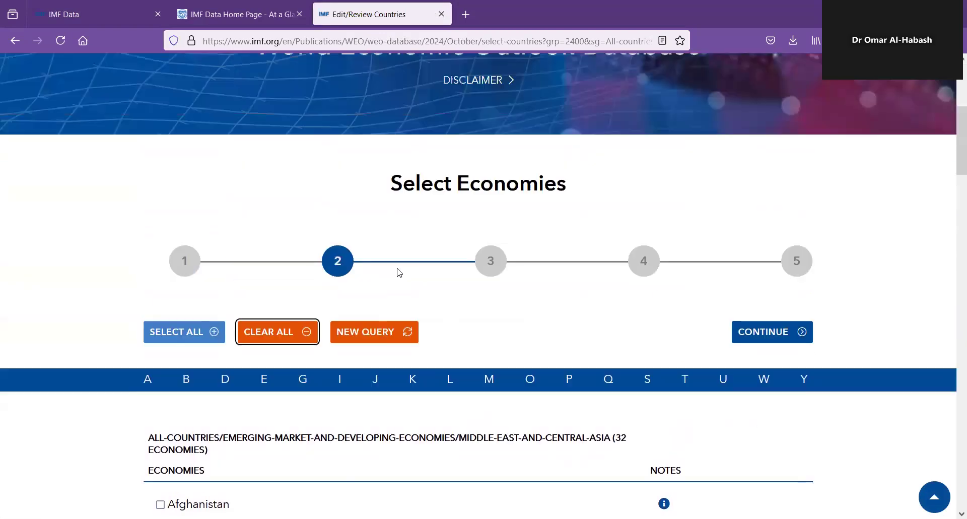
# Step: Select Qatar as the only economy and continue to the subject selection
pyautogui.scroll(-7, 600, 292)
pyautogui.scroll(4, 600, 287)
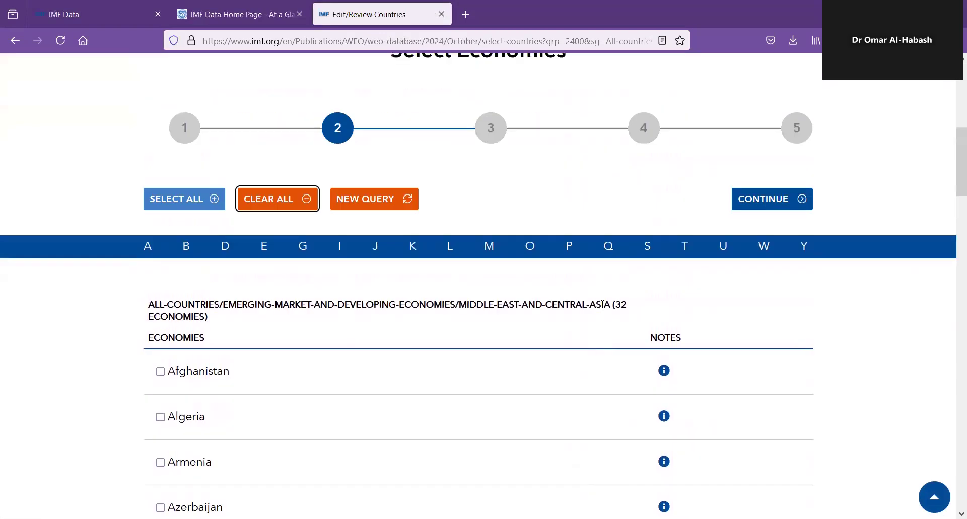
pyautogui.click(609, 250)
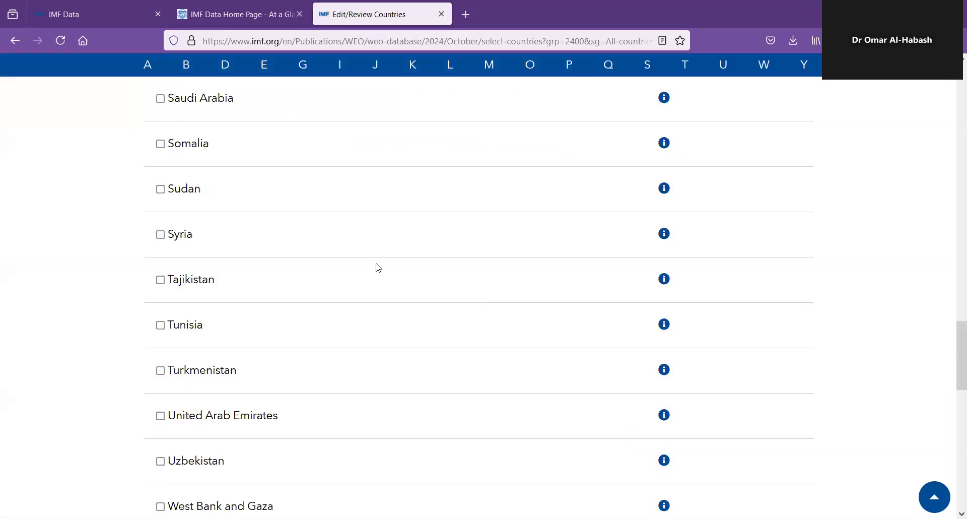
pyautogui.scroll(4, 352, 268)
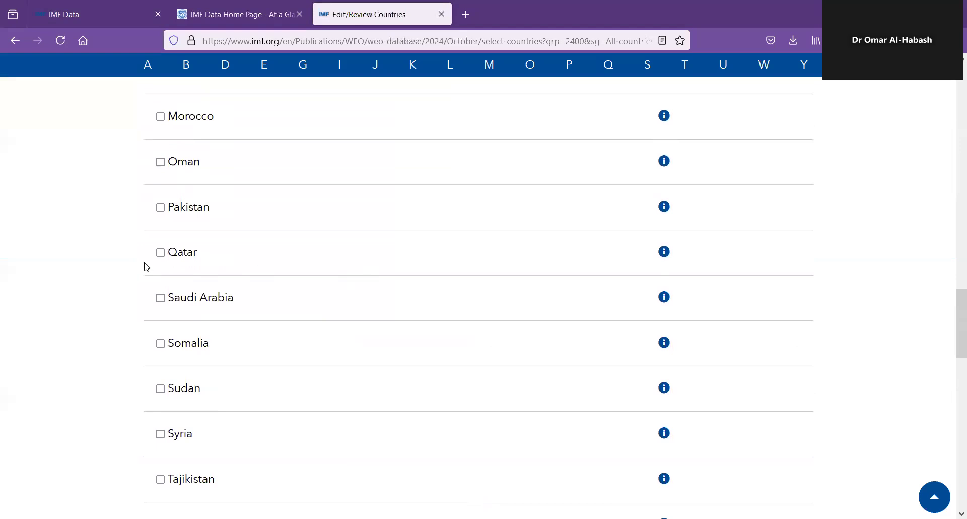
pyautogui.click(160, 252)
pyautogui.scroll(-10, 719, 304)
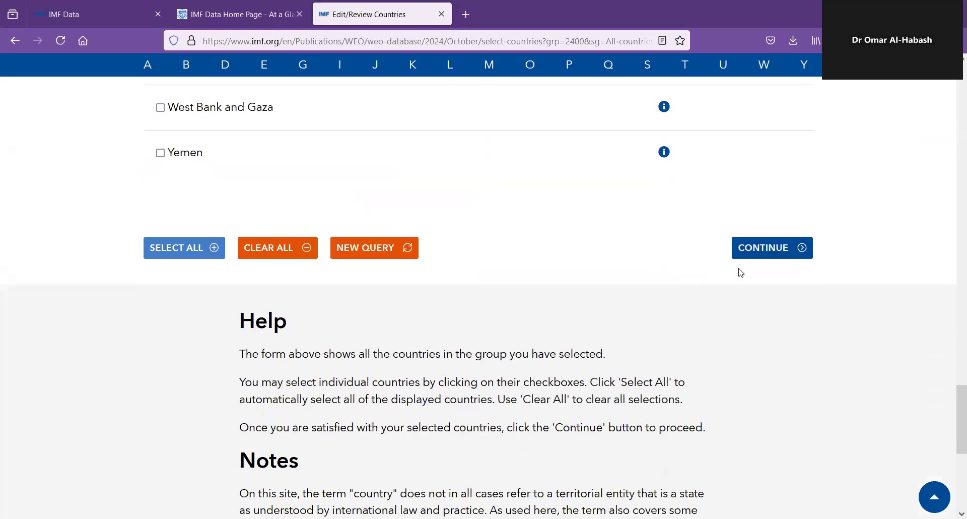
pyautogui.click(756, 255)
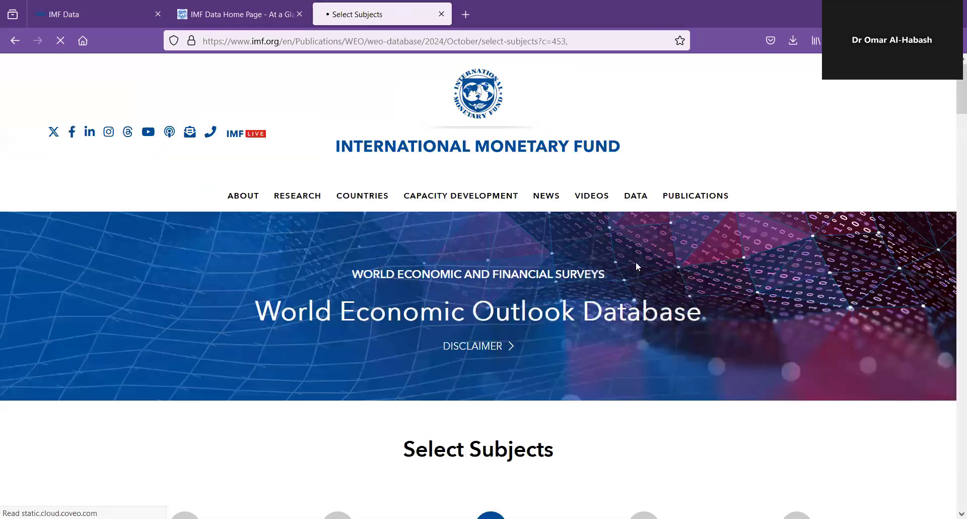
# Step: Select the national accounts subjects GDP at constant prices (percent change) and GDP at current prices (U.S. dollars)
pyautogui.scroll(-3, 630, 241)
pyautogui.scroll(-6, 539, 261)
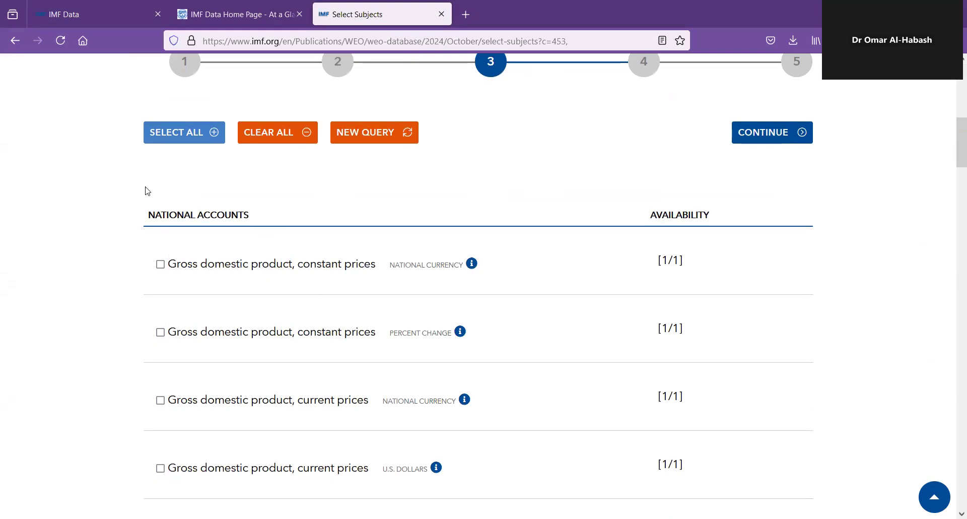
pyautogui.scroll(-1, 91, 275)
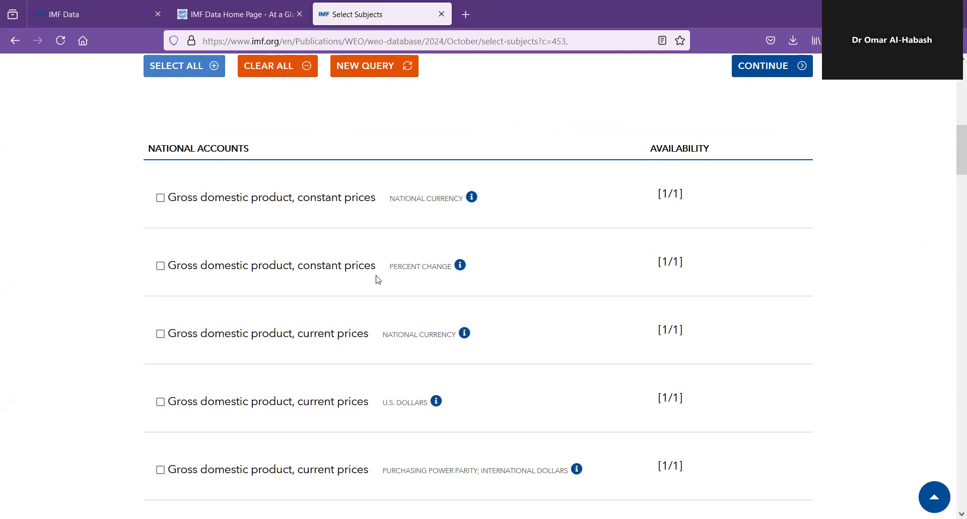
pyautogui.click(161, 267)
pyautogui.scroll(-1, 85, 291)
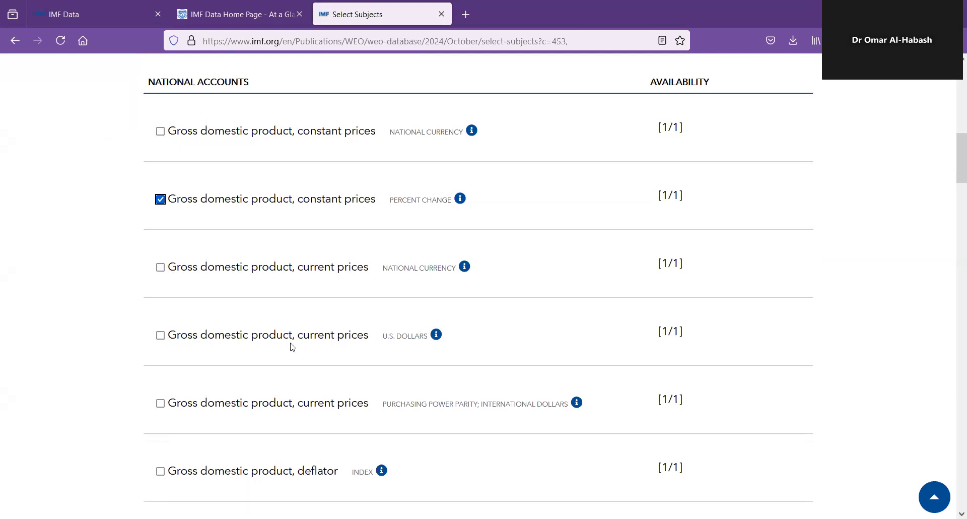
pyautogui.click(161, 335)
# Step: Add gross domestic product per capita at current prices in U.S. dollars to the selected subjects
pyautogui.scroll(-3, 294, 316)
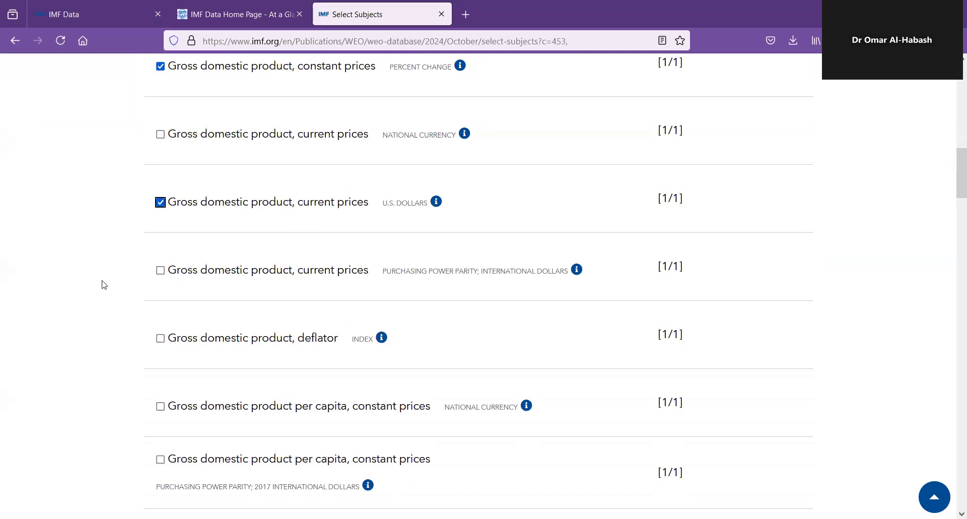
pyautogui.scroll(-1, 121, 263)
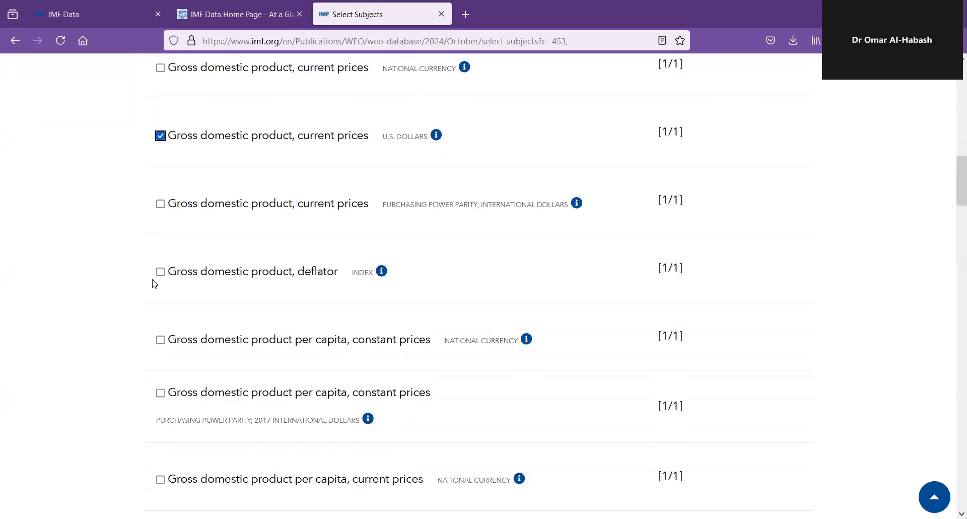
pyautogui.scroll(-2, 151, 285)
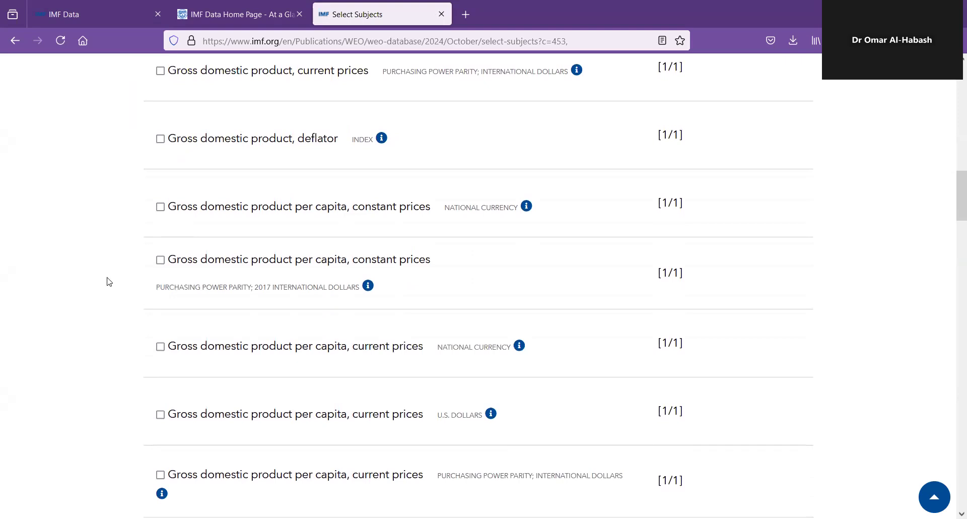
pyautogui.scroll(1, 121, 286)
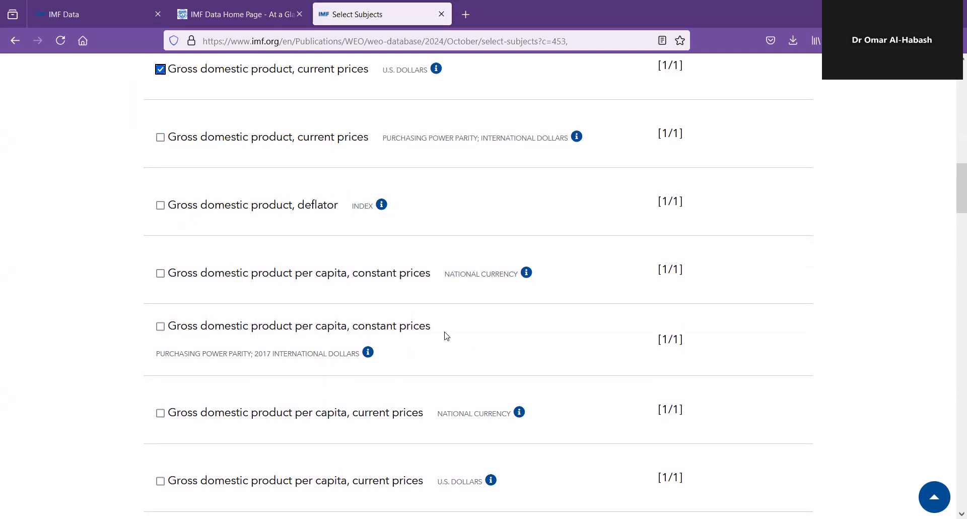
pyautogui.scroll(-1, 492, 335)
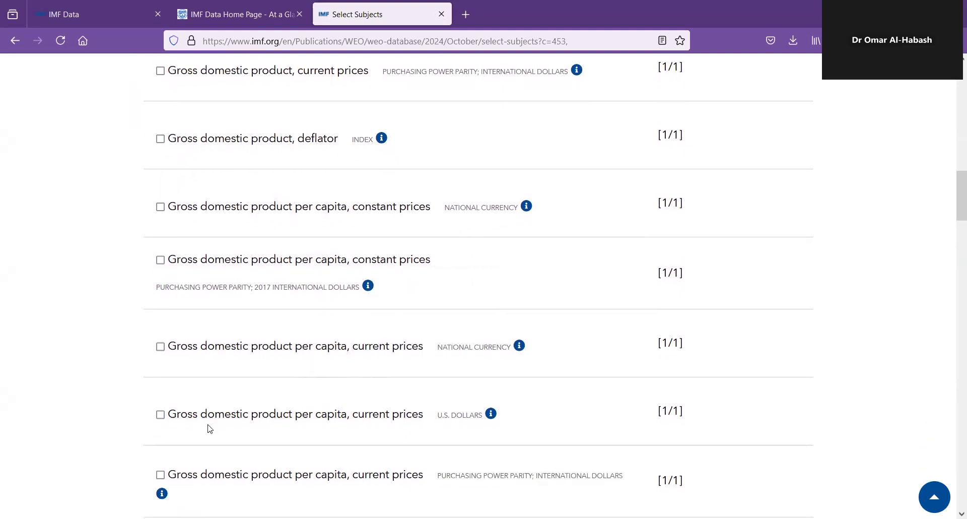
pyautogui.click(160, 414)
# Step: Add the monetary subject Inflation, average consumer prices, as percent change
pyautogui.scroll(-2, 548, 367)
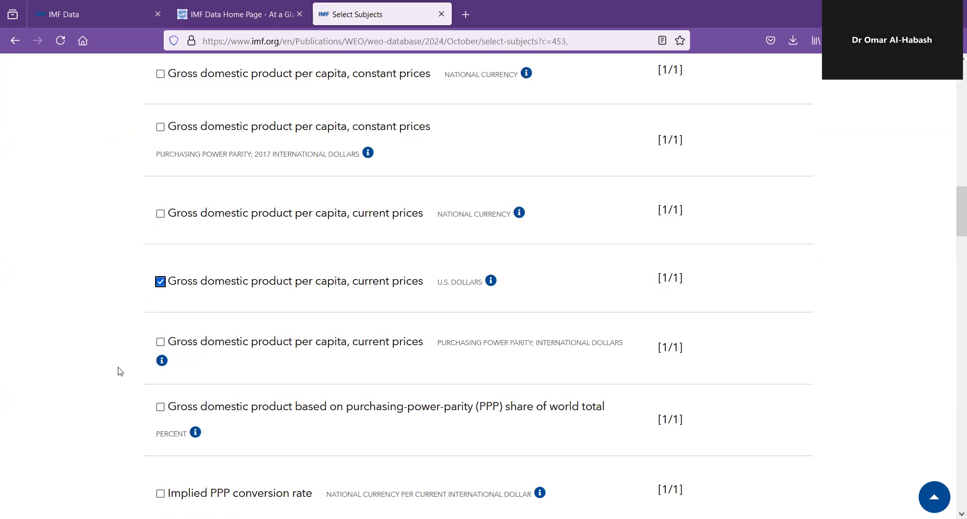
pyautogui.scroll(-2, 124, 338)
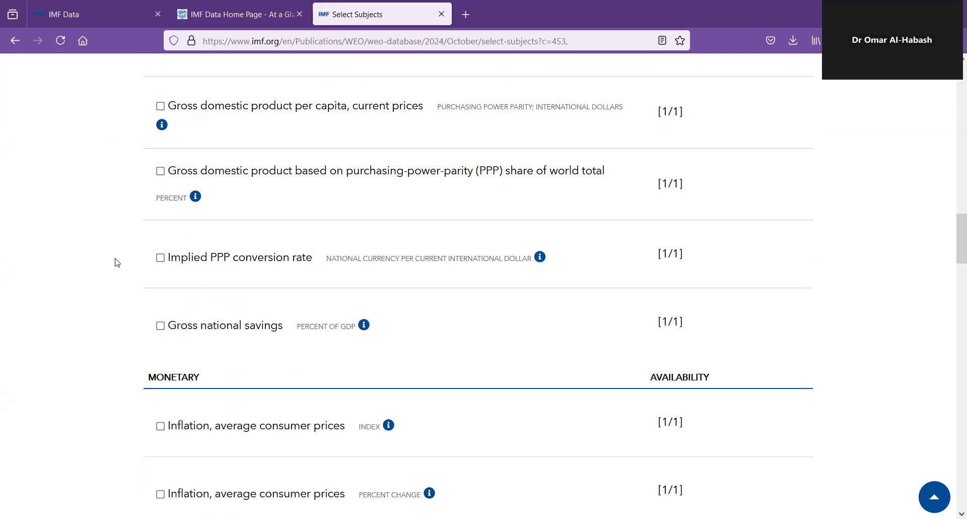
pyautogui.scroll(-3, 114, 260)
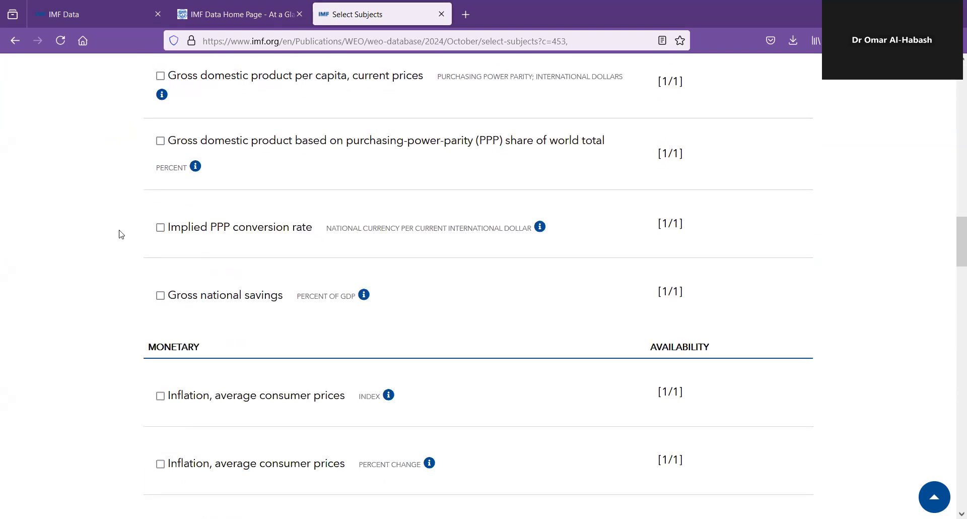
pyautogui.scroll(-3, 119, 232)
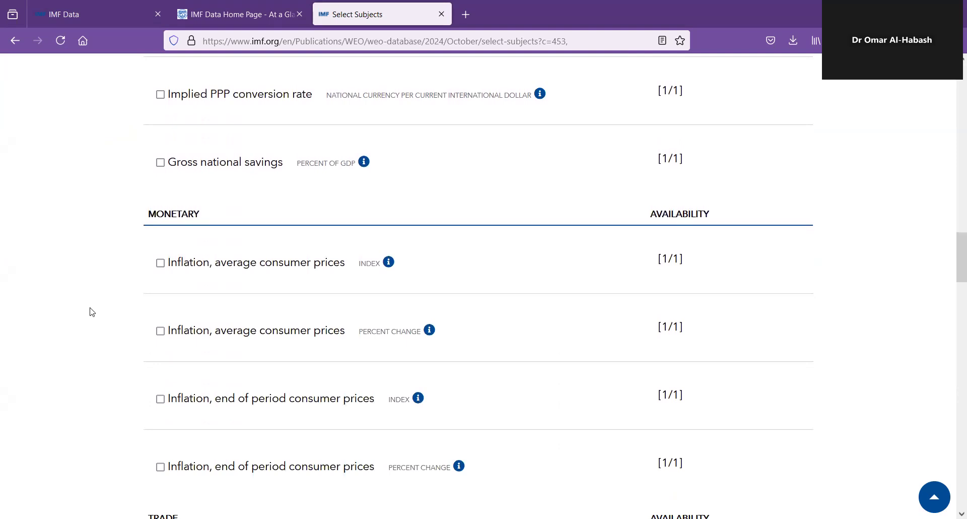
pyautogui.scroll(-1, 92, 312)
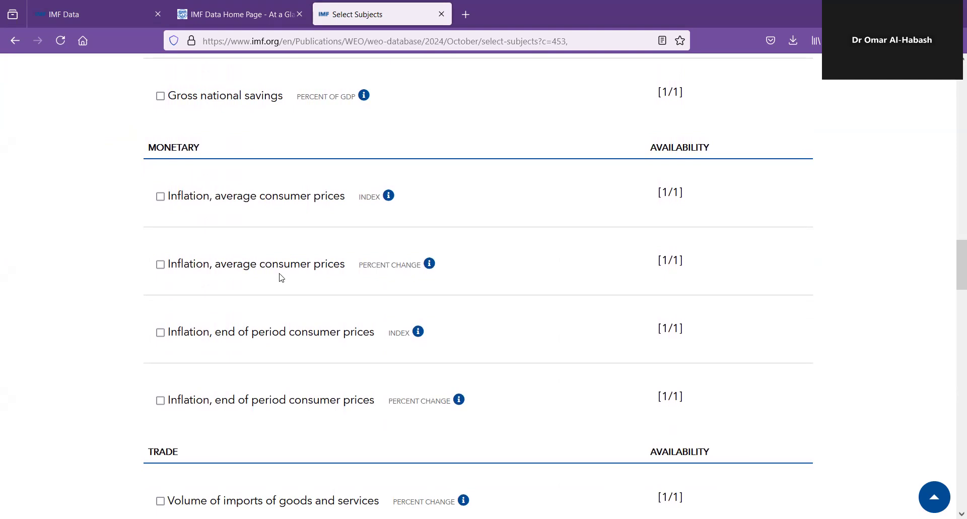
pyautogui.click(160, 264)
# Step: Add the subjects Volume of exports of goods and services (percent change) and Population (persons)
pyautogui.scroll(-5, 93, 334)
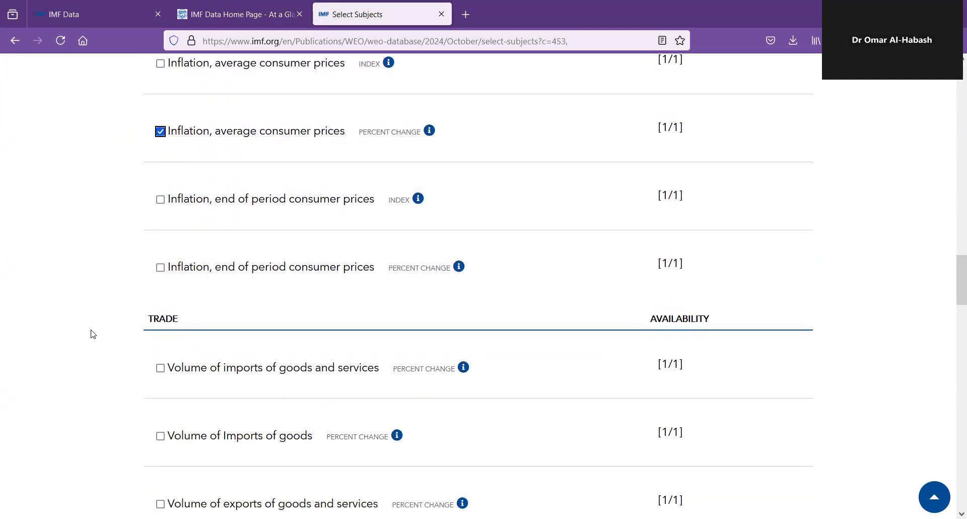
pyautogui.scroll(-1, 93, 334)
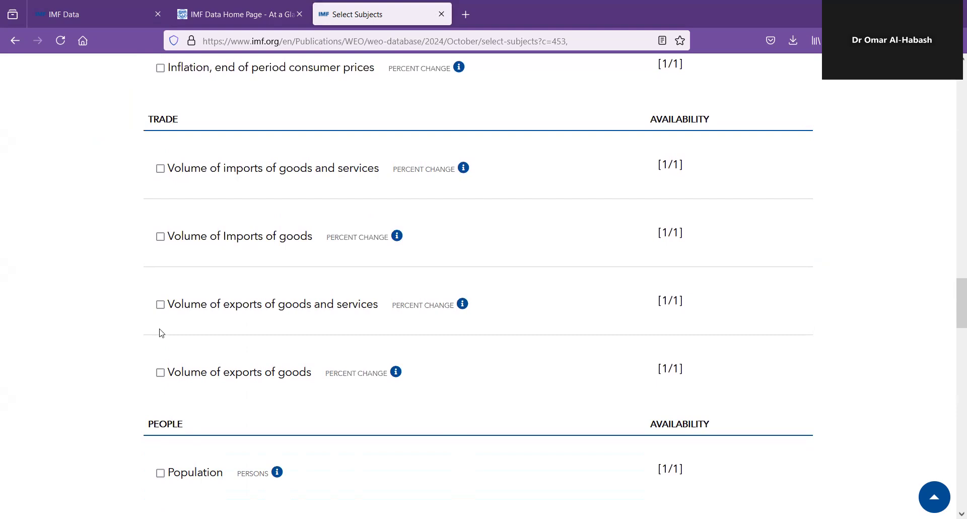
pyautogui.click(160, 305)
pyautogui.scroll(-5, 497, 331)
pyautogui.click(160, 207)
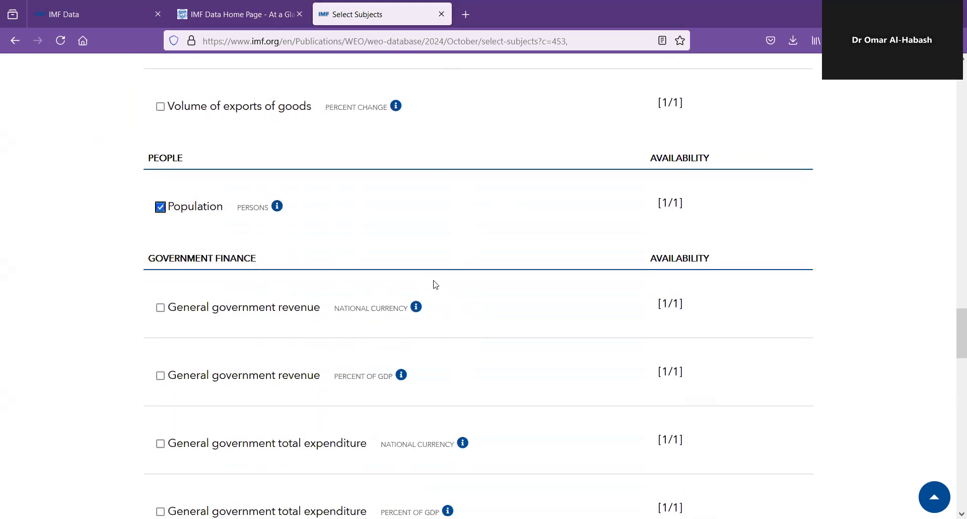
# Step: Add the government finance subject General government revenue in national currency
pyautogui.scroll(-3, 498, 261)
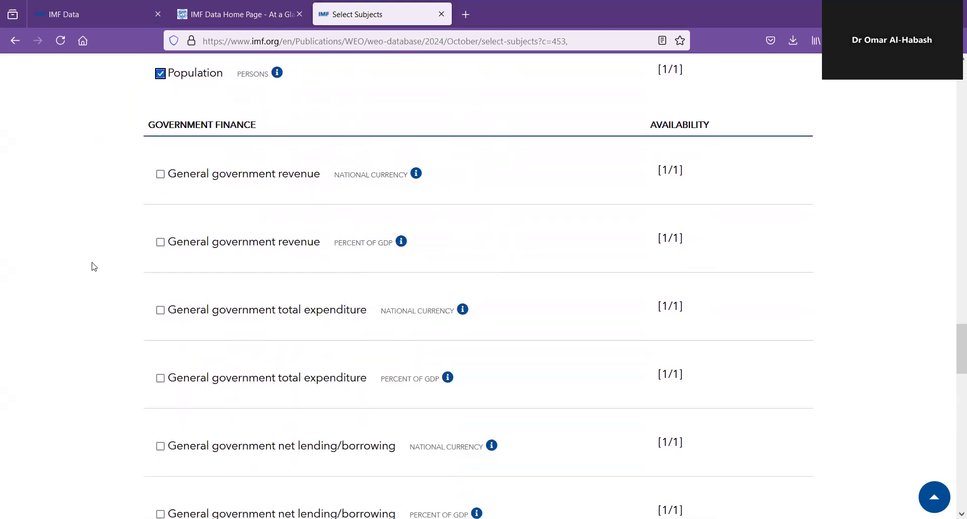
pyautogui.scroll(-2, 90, 265)
pyautogui.scroll(1, 92, 266)
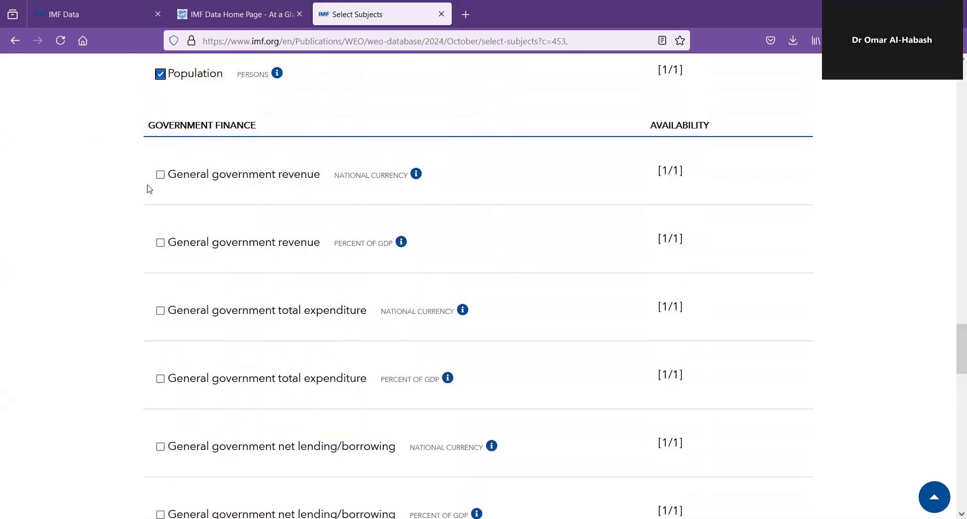
pyautogui.click(160, 174)
pyautogui.scroll(-2, 125, 277)
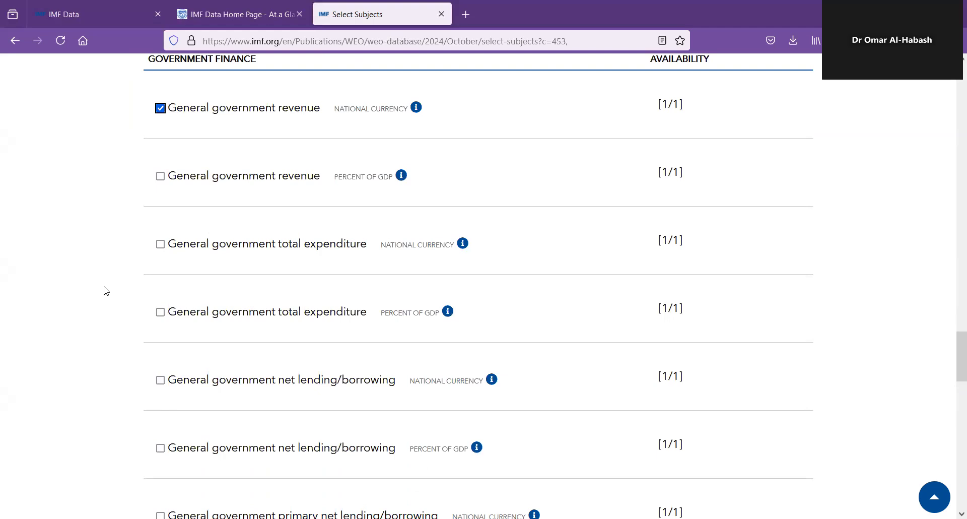
# Step: Replace general government revenue in national currency with the percent of GDP series, and add general government total expenditure as percent of GDP
pyautogui.click(160, 109)
pyautogui.click(160, 177)
pyautogui.click(160, 312)
pyautogui.scroll(-3, 106, 310)
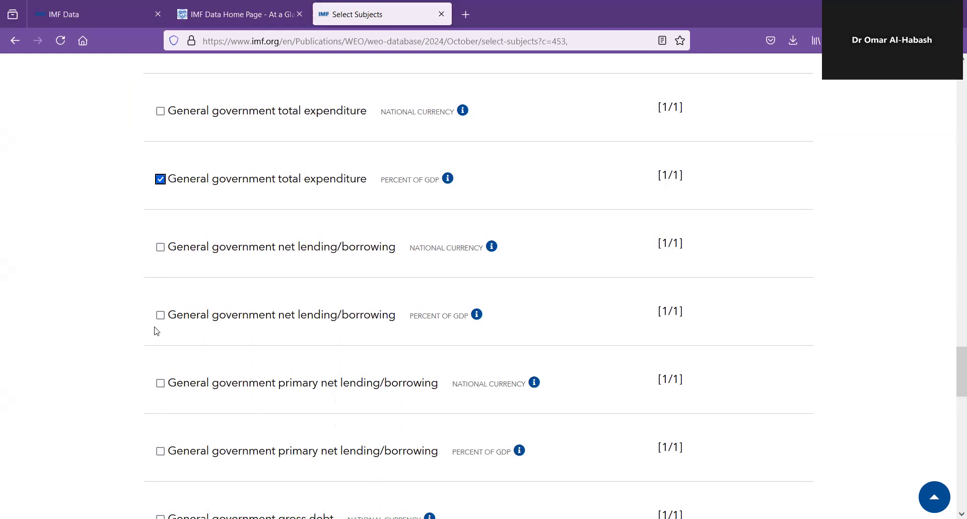
# Step: Add general government net lending/borrowing and general government gross debt, both as percent of GDP, to the selected subjects
pyautogui.click(160, 316)
pyautogui.scroll(-2, 125, 351)
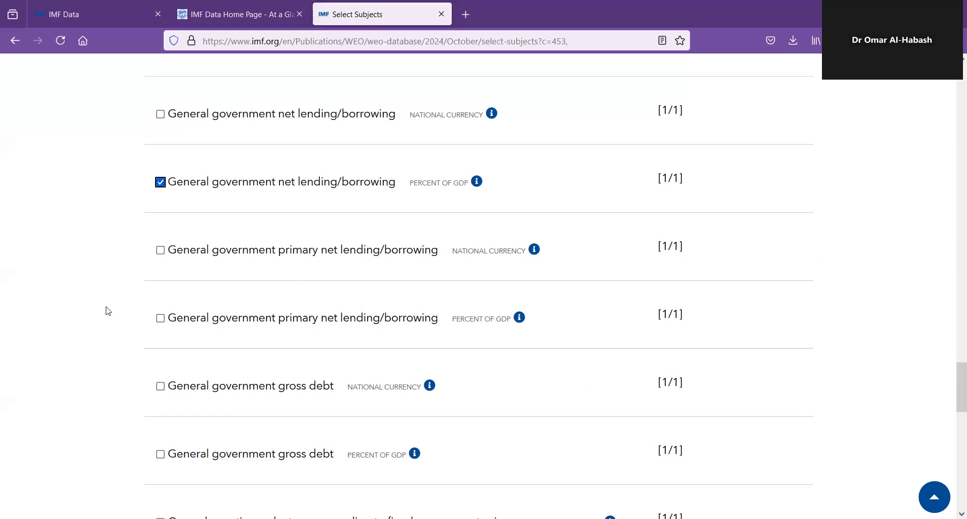
pyautogui.scroll(-3, 101, 314)
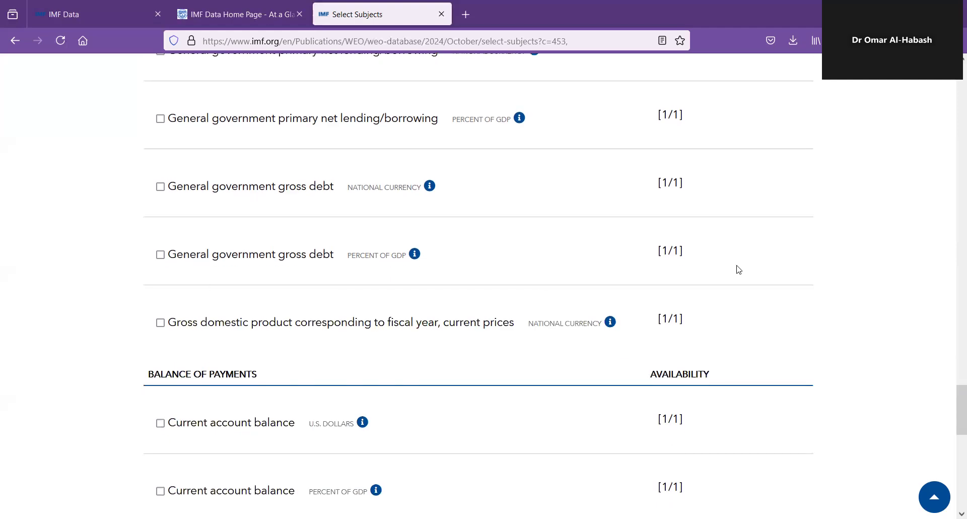
pyautogui.scroll(2, 740, 277)
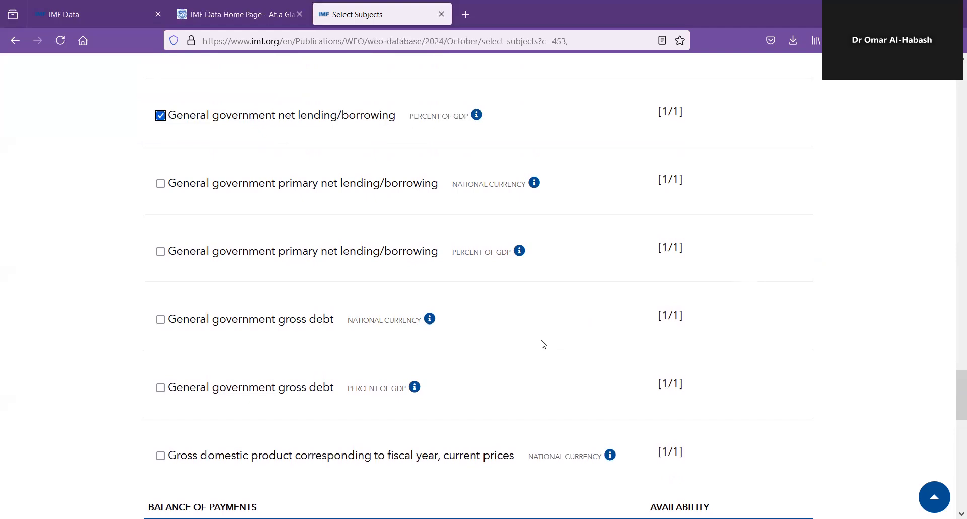
pyautogui.click(160, 389)
pyautogui.scroll(-3, 522, 360)
pyautogui.moveTo(415, 189)
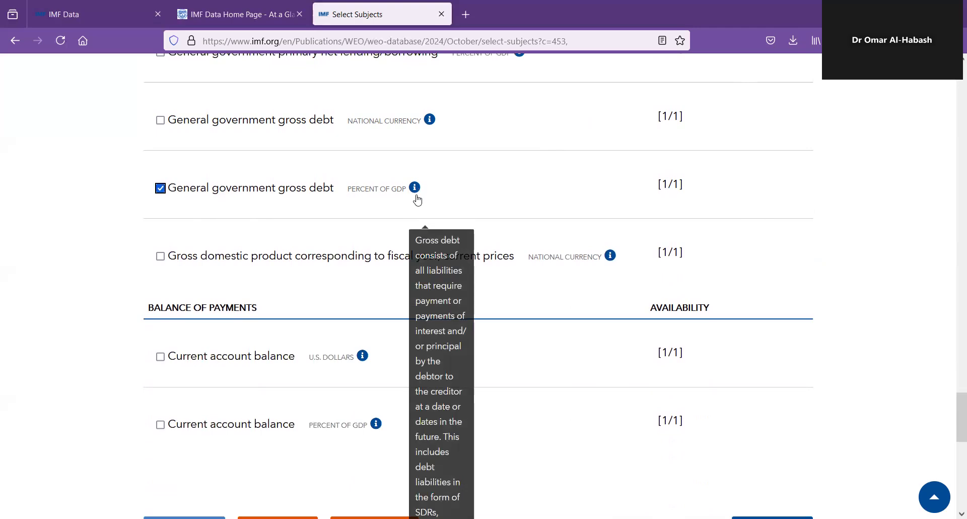
# Step: Add current account balance in both U.S. dollars and percent of GDP, and continue to the date range selection
pyautogui.scroll(-3, 152, 327)
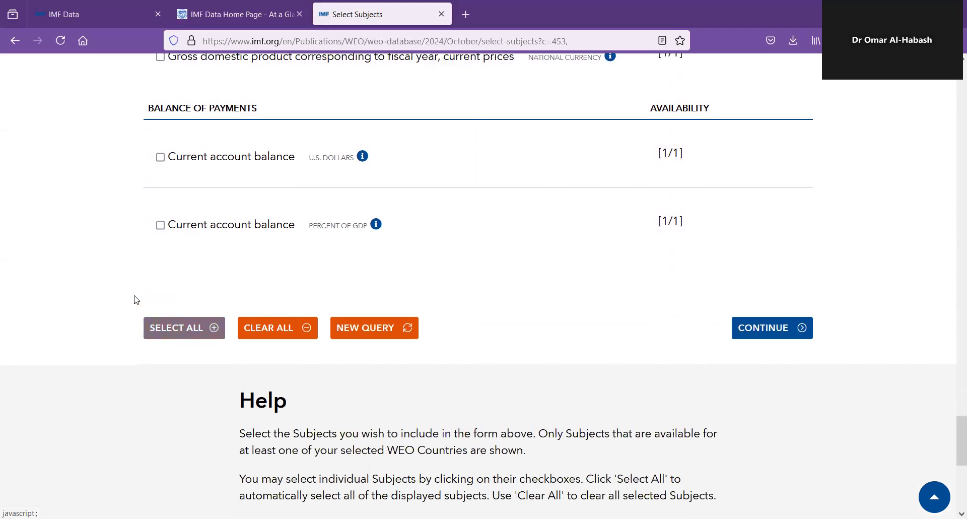
pyautogui.scroll(2, 134, 299)
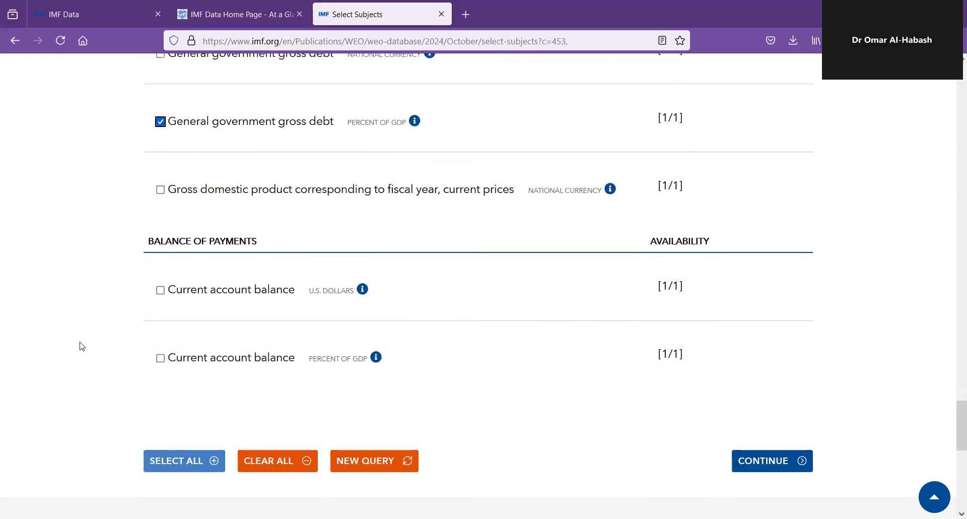
pyautogui.click(161, 291)
pyautogui.click(160, 359)
pyautogui.scroll(-5, 637, 379)
pyautogui.scroll(3, 685, 357)
pyautogui.click(768, 402)
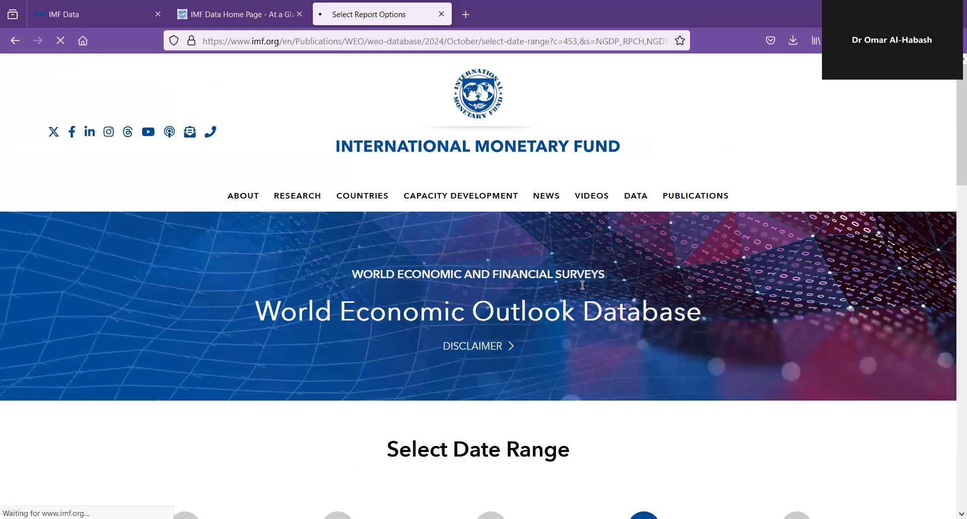
# Step: Set the report's date range to start in 1980 and end in 2029
pyautogui.scroll(-5, 663, 283)
pyautogui.scroll(-5, 500, 307)
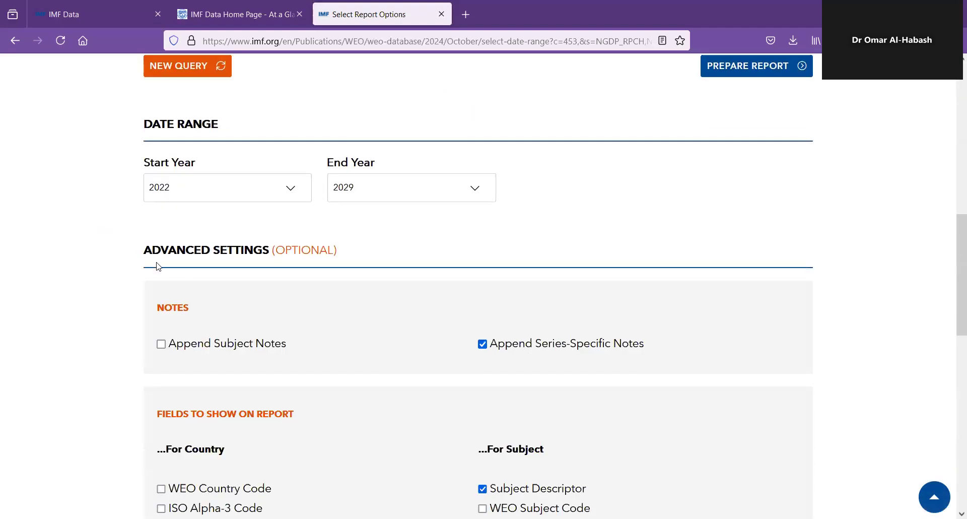
pyautogui.click(287, 187)
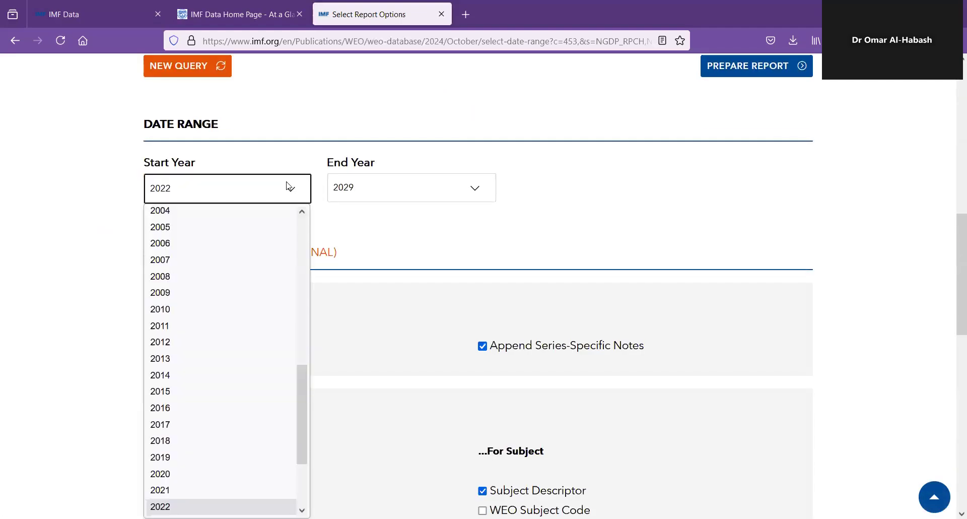
pyautogui.click(408, 196)
pyautogui.scroll(5, 438, 274)
pyautogui.scroll(-5, 434, 276)
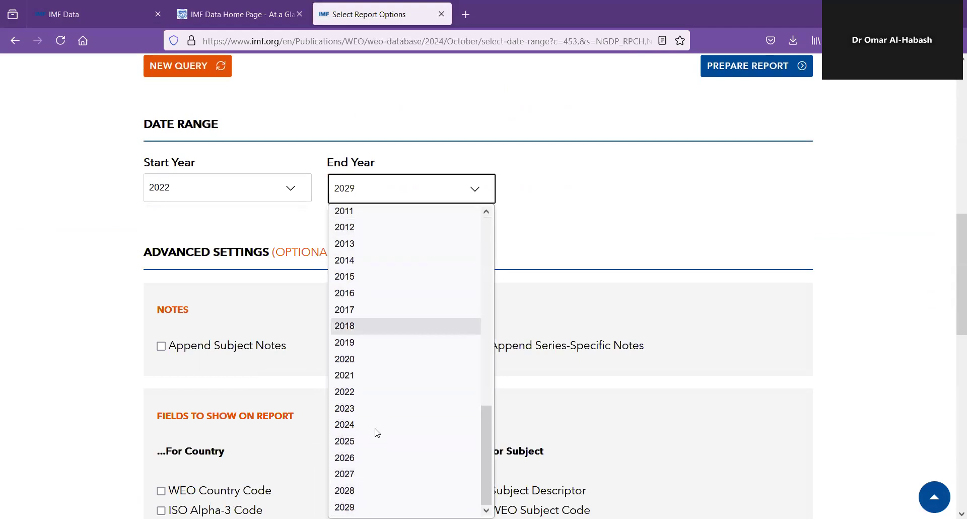
pyautogui.click(403, 507)
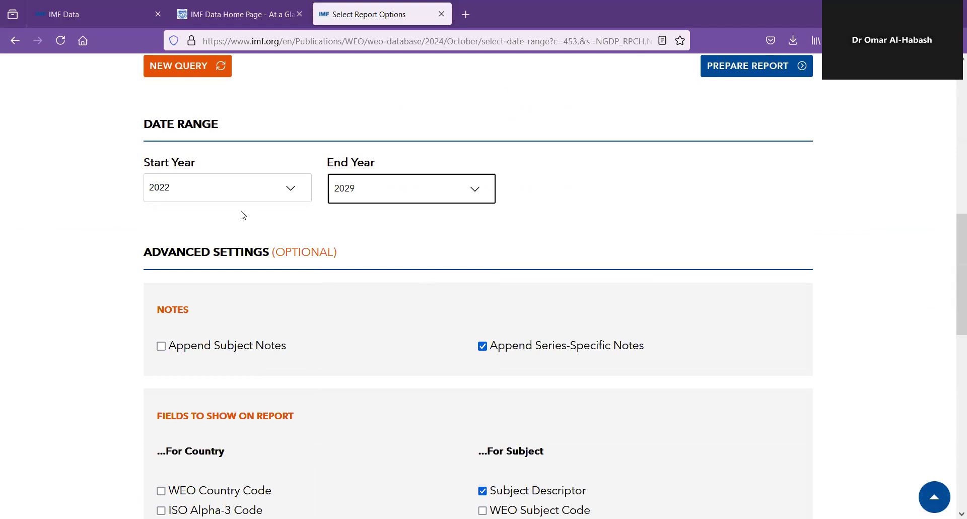
pyautogui.click(248, 199)
pyautogui.scroll(10, 207, 242)
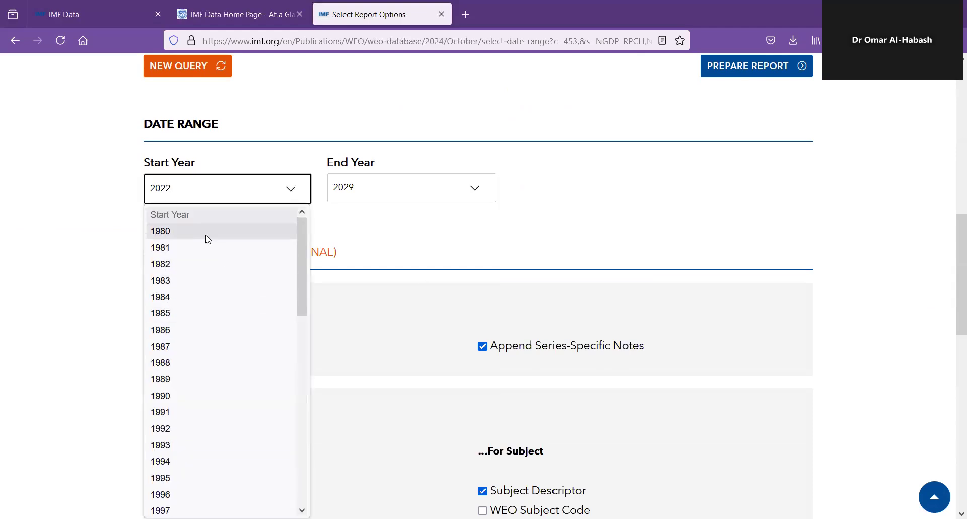
pyautogui.click(206, 231)
pyautogui.click(592, 213)
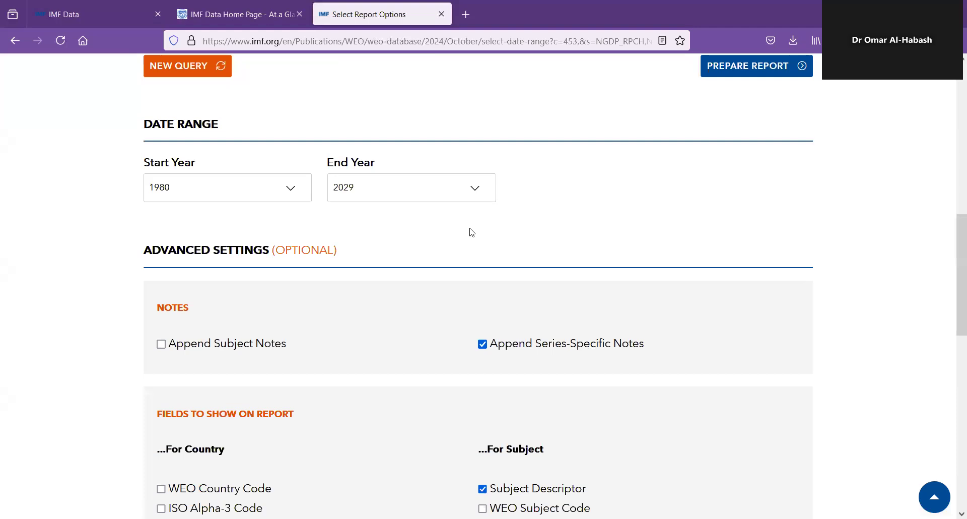
# Step: Review the optional advanced settings and prepare the report with their default options
pyautogui.scroll(-5, 529, 241)
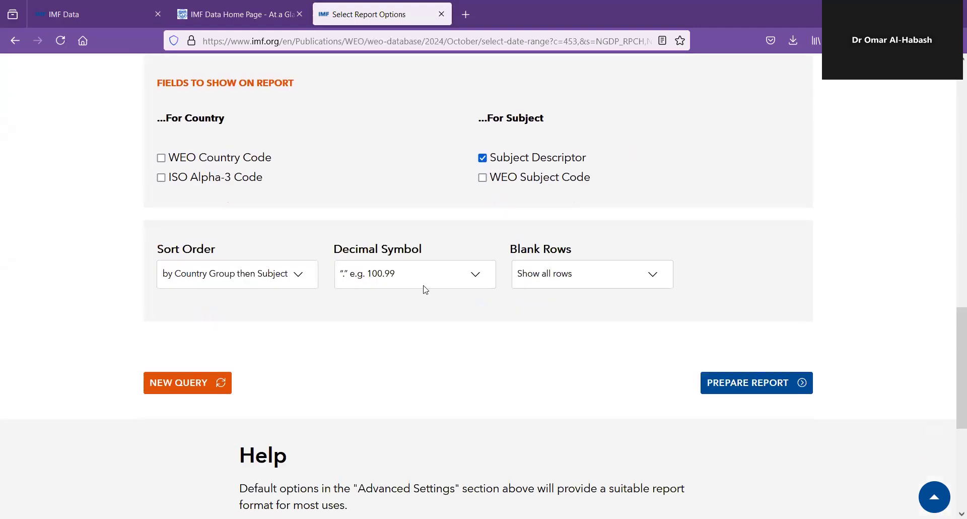
pyautogui.scroll(3, 423, 287)
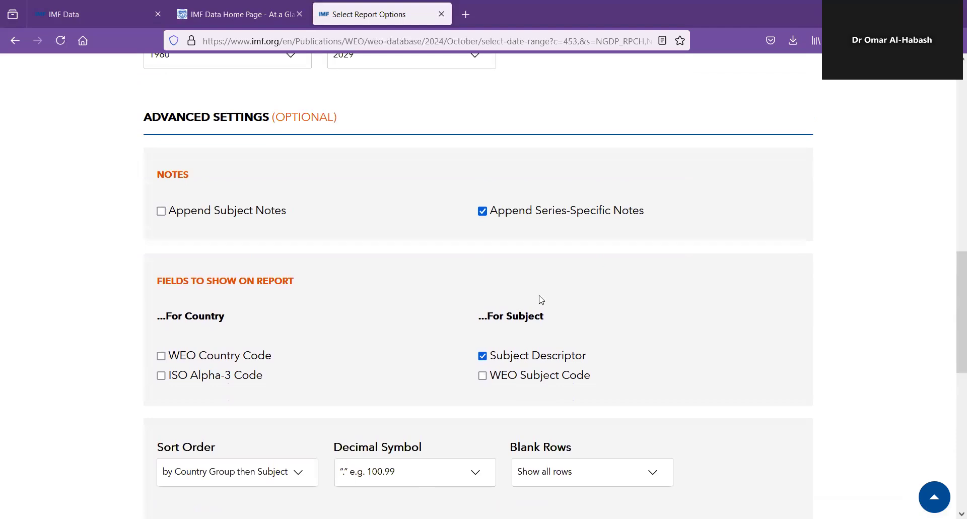
pyautogui.scroll(-5, 746, 308)
pyautogui.click(731, 252)
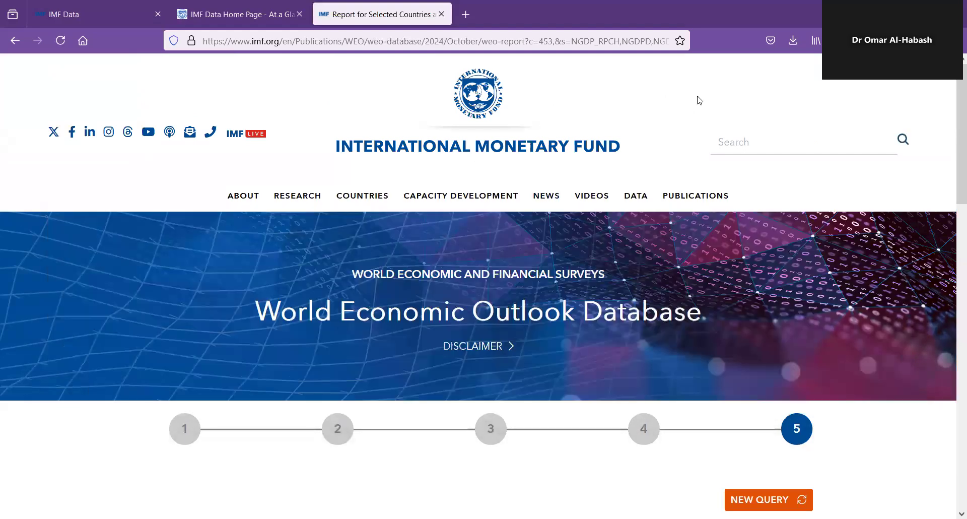
# Step: Download the Qatar report and open the downloaded WEO_Data(4).xls file
pyautogui.scroll(-5, 559, 251)
pyautogui.scroll(-4, 549, 246)
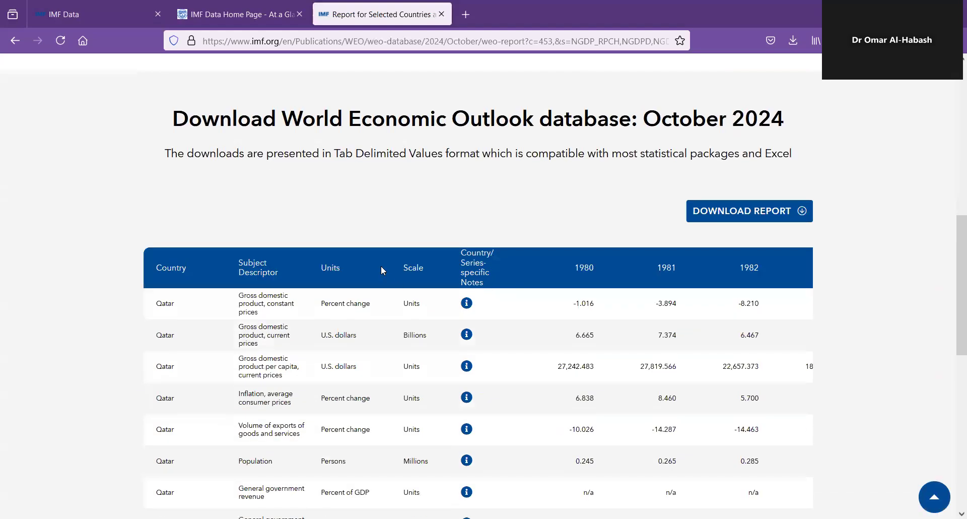
pyautogui.click(731, 212)
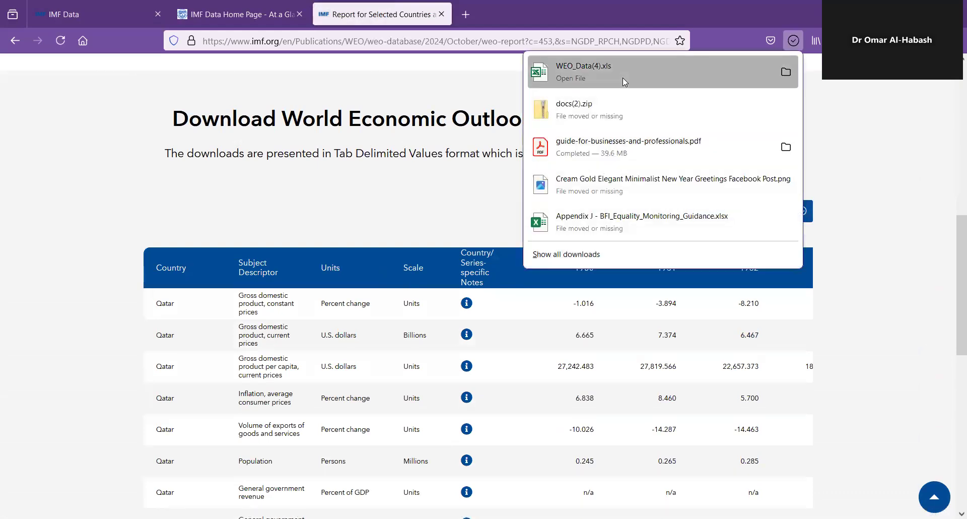
pyautogui.click(623, 77)
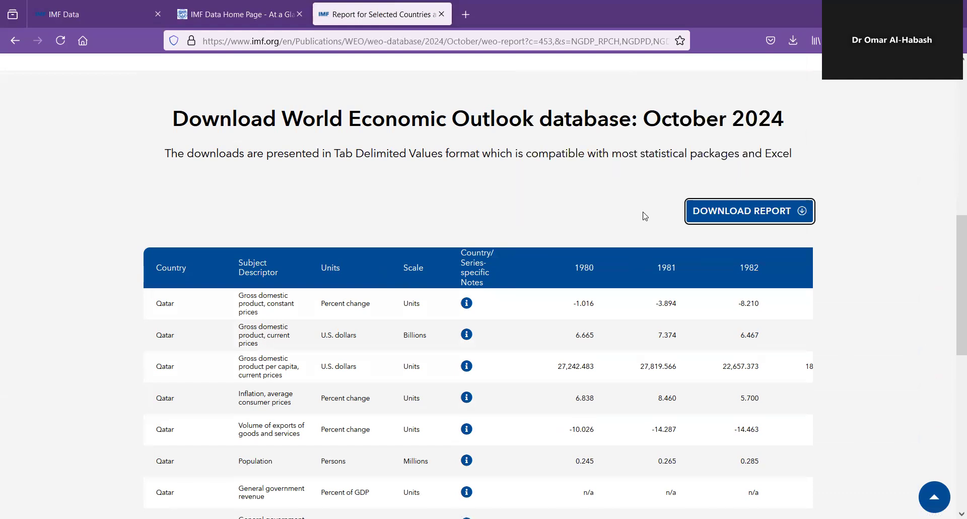